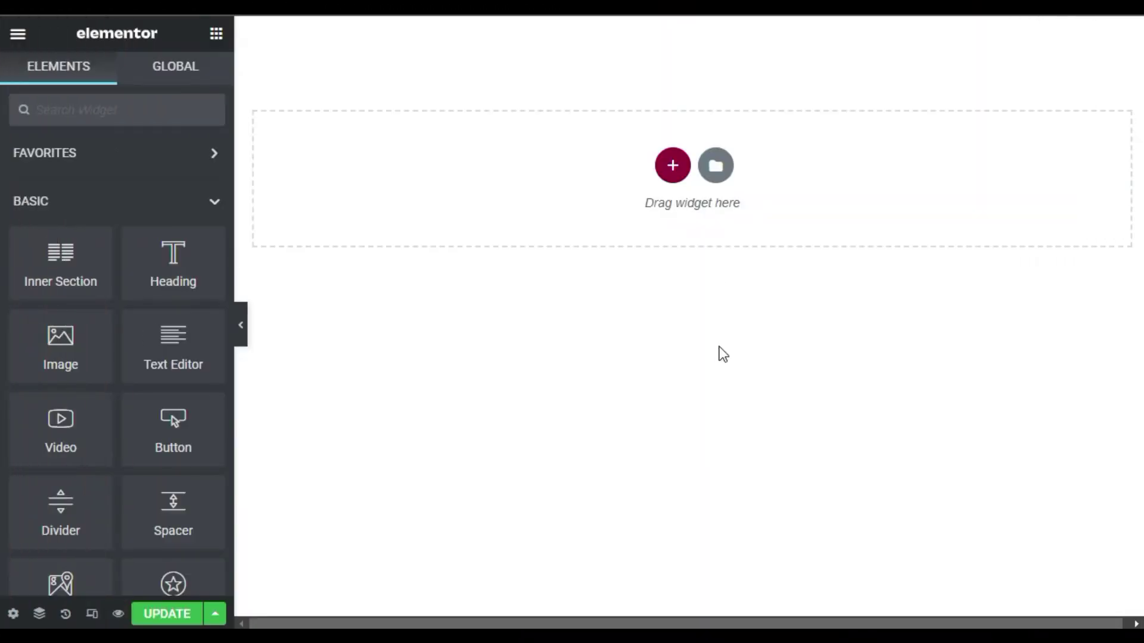
# Step: Add a one-column section whose height is set to Fit To Screen
pyautogui.click(676, 168)
pyautogui.click(465, 209)
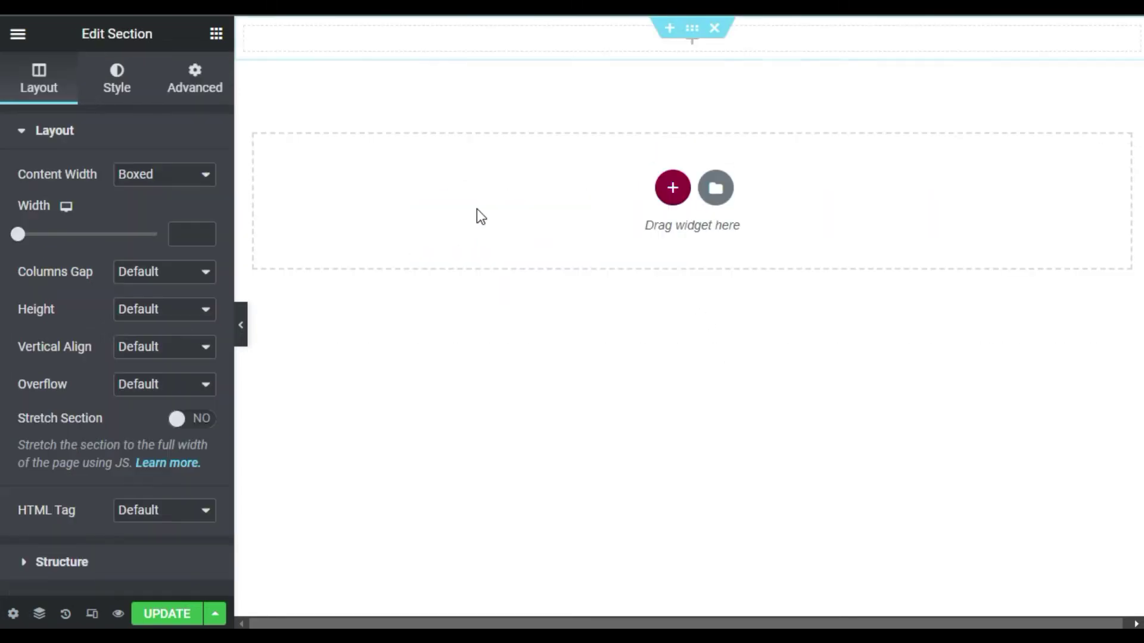
pyautogui.click(137, 307)
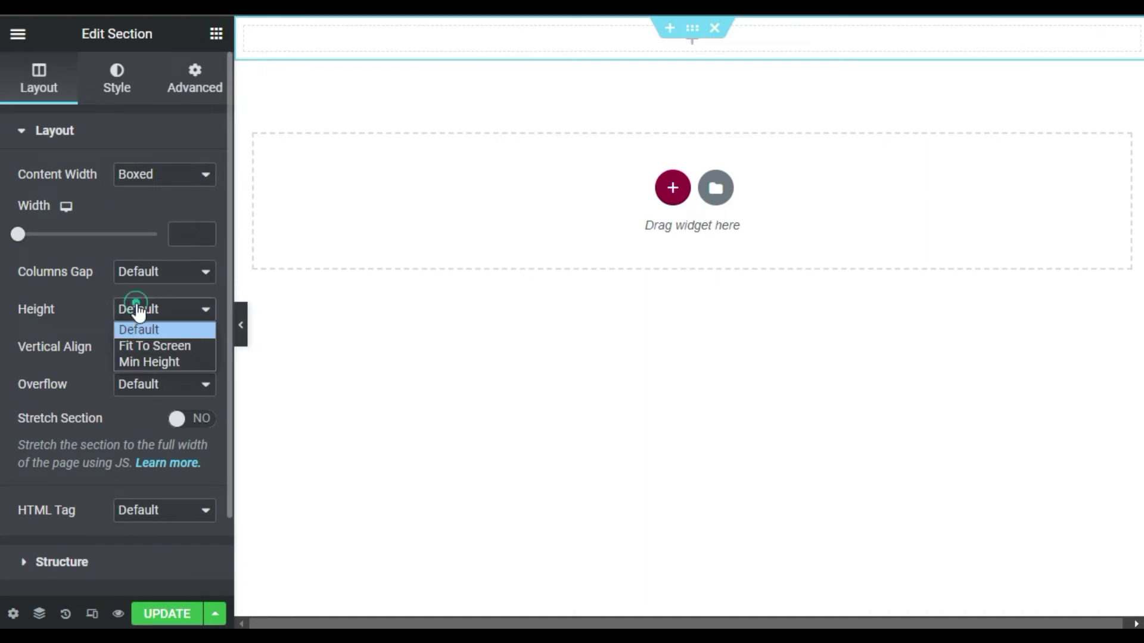
pyautogui.click(156, 347)
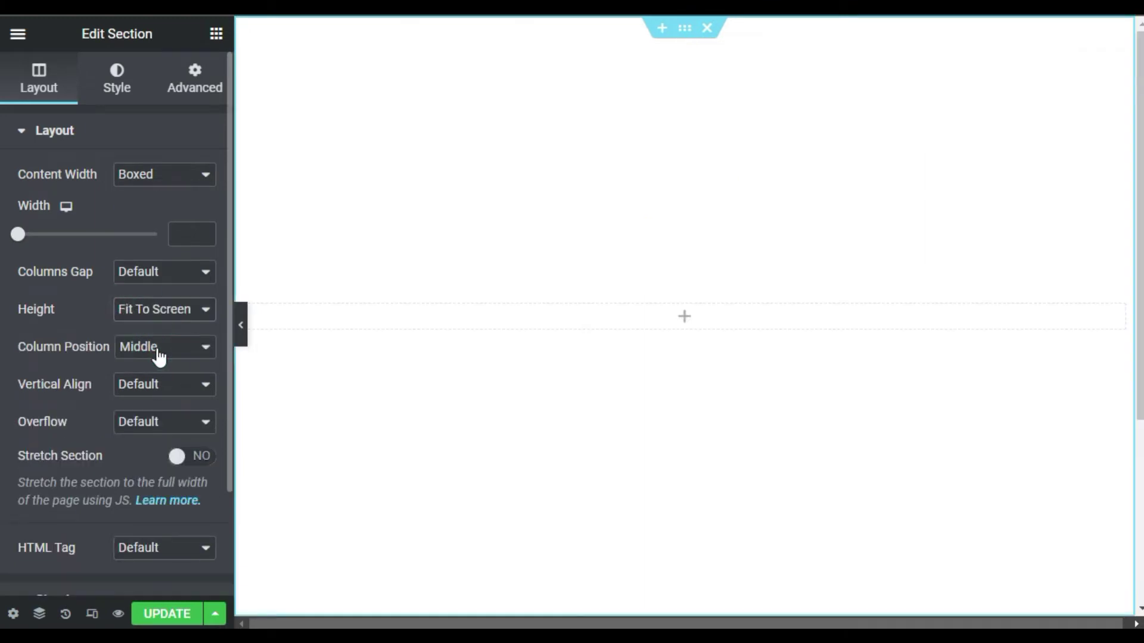
# Step: Give the section a Classic solid background colour of #000000 black
pyautogui.click(116, 74)
pyautogui.click(132, 213)
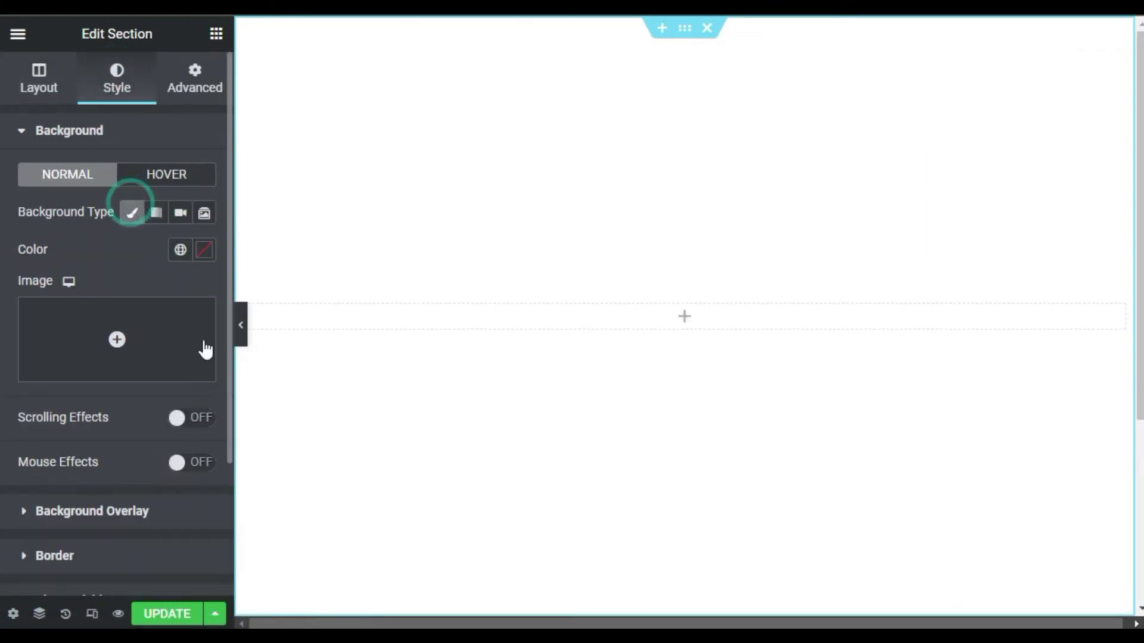
pyautogui.click(208, 249)
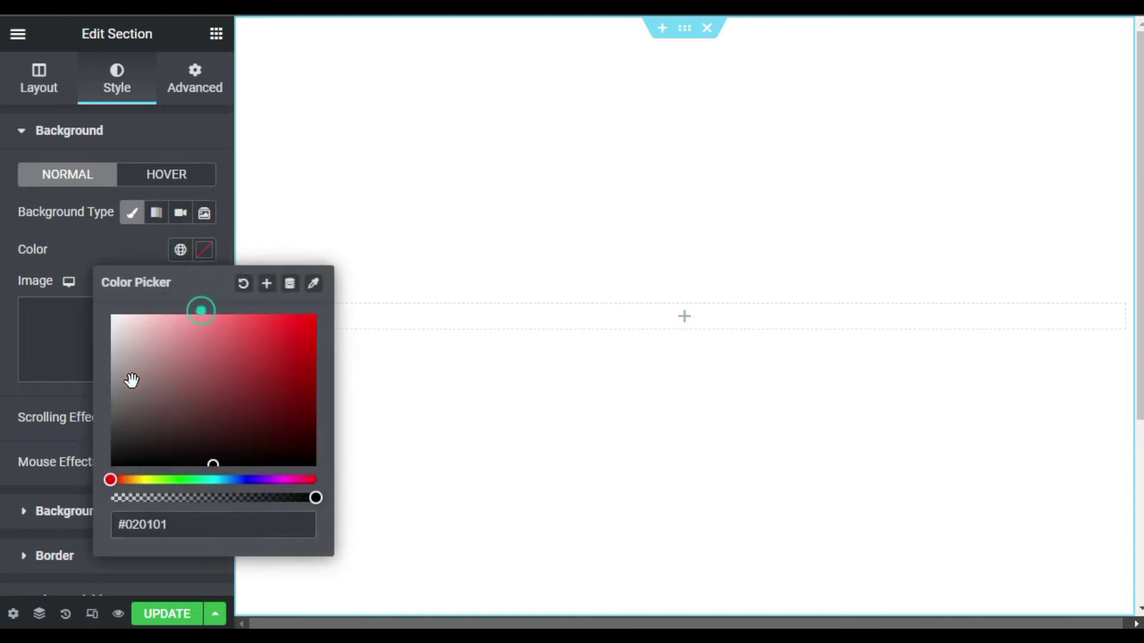
pyautogui.moveTo(127, 377); pyautogui.dragTo(84, 510)
pyautogui.moveTo(158, 424); pyautogui.dragTo(112, 492)
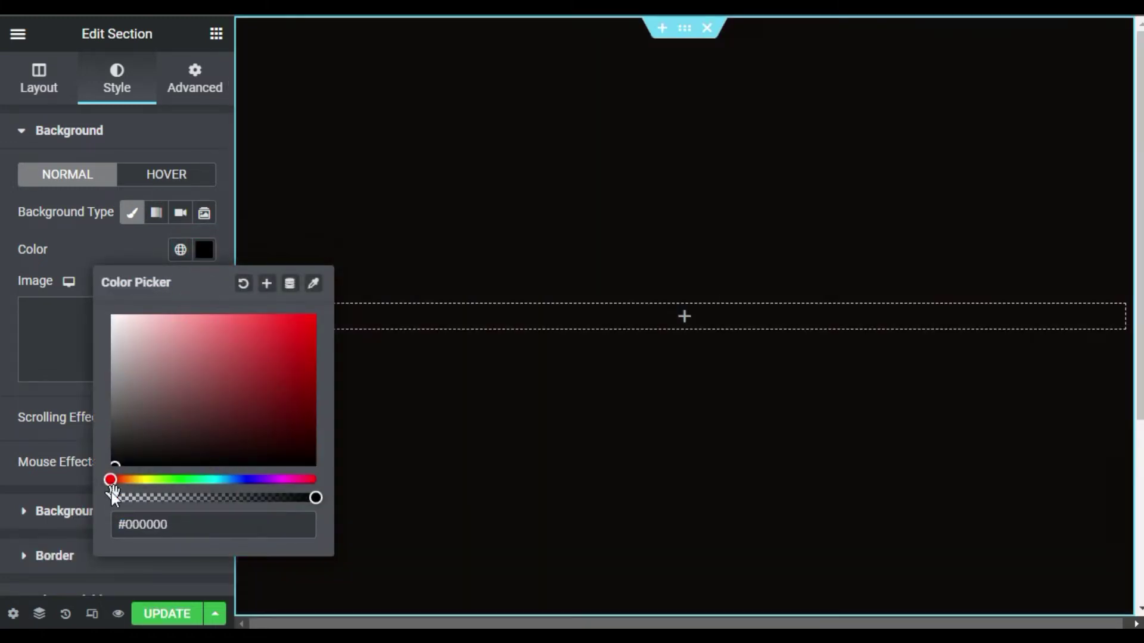
pyautogui.click(30, 427)
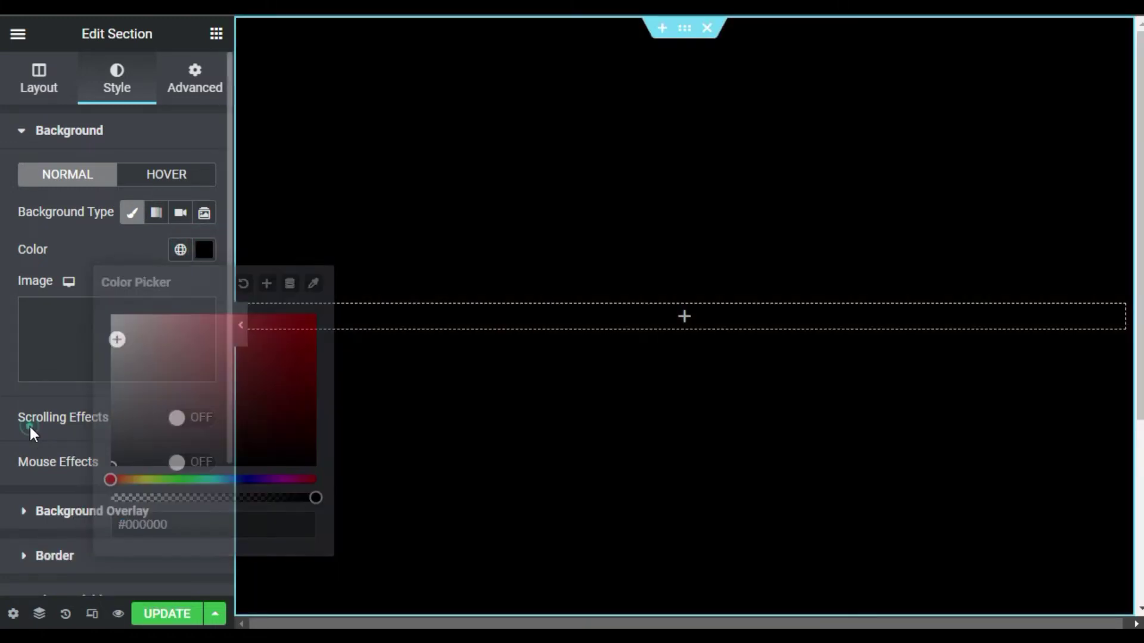
# Step: Add a Heading widget reading 'Auto Change Background' to the section, centre-aligned
pyautogui.click(217, 35)
pyautogui.moveTo(169, 265); pyautogui.dragTo(627, 326)
pyautogui.click(137, 249)
pyautogui.hotkey('ctrl', 'a')
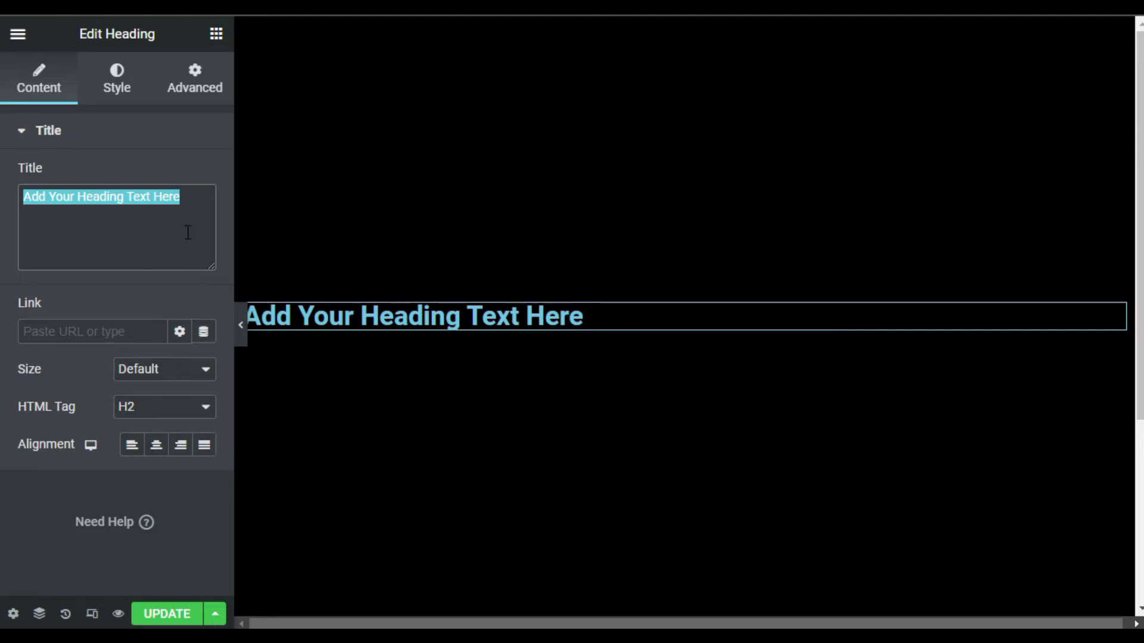
pyautogui.write('Auto Change Bac')
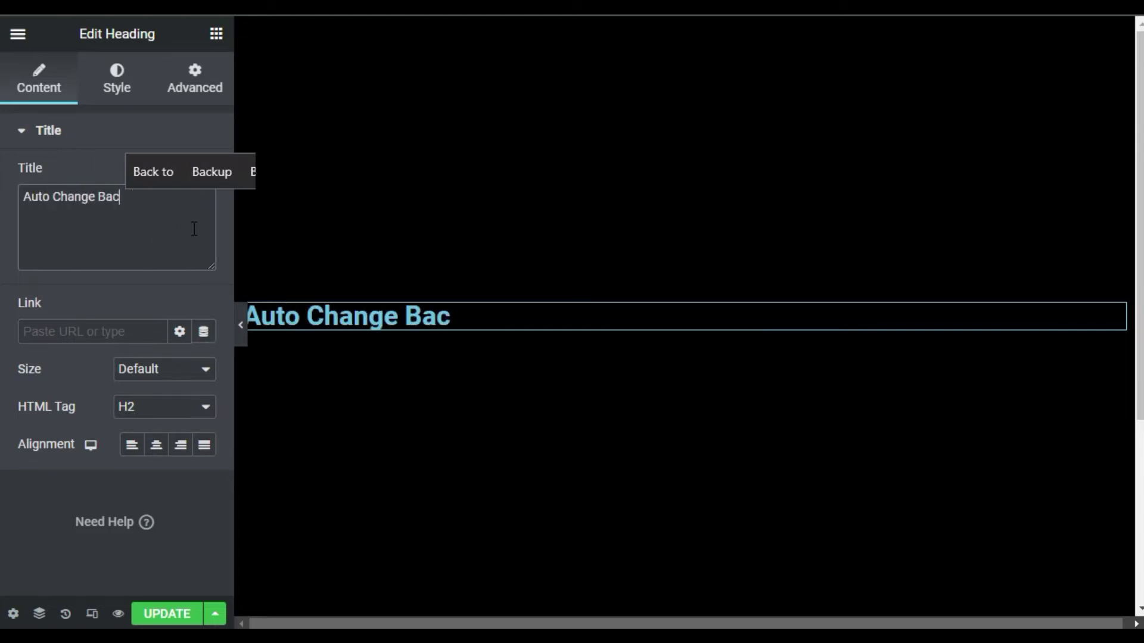
pyautogui.write('kground')
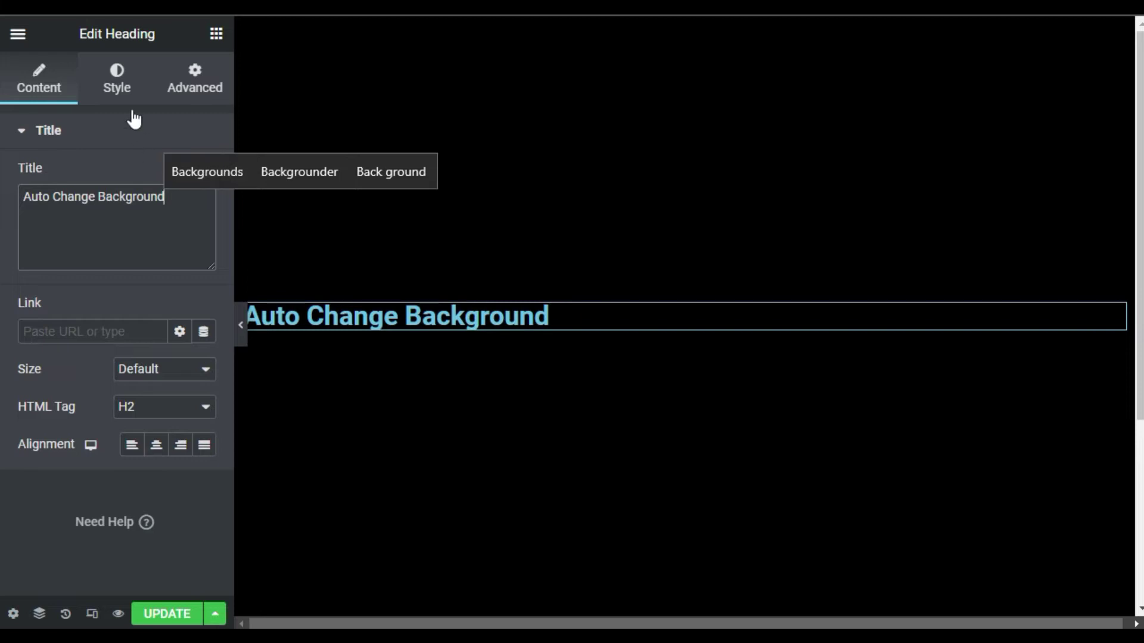
pyautogui.click(156, 447)
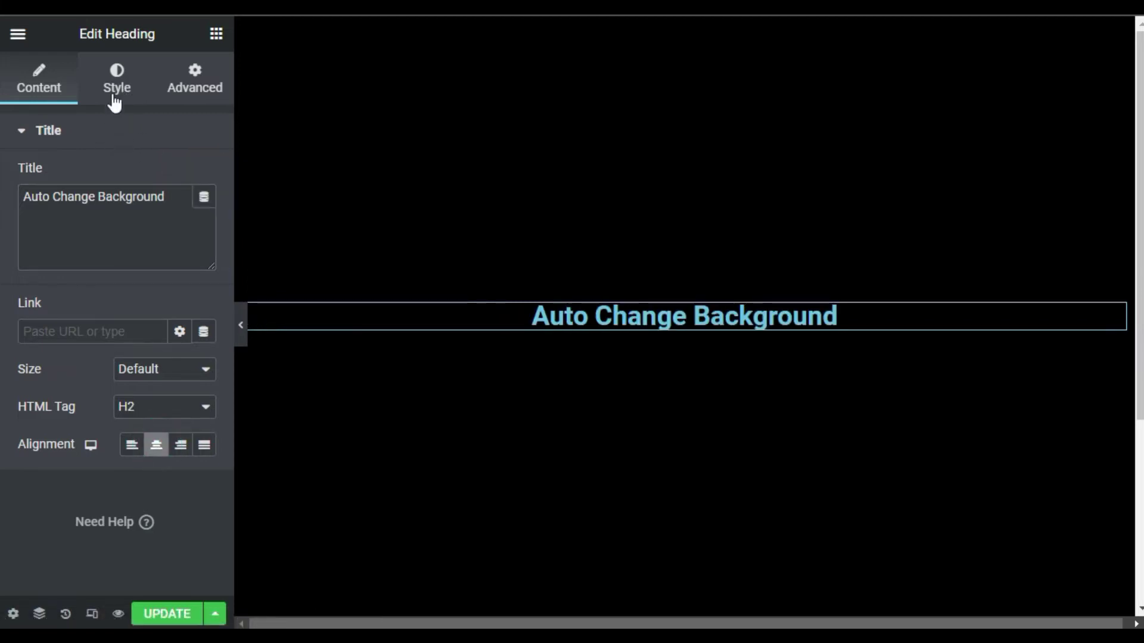
# Step: Set the heading text colour to white
pyautogui.click(113, 74)
pyautogui.click(204, 174)
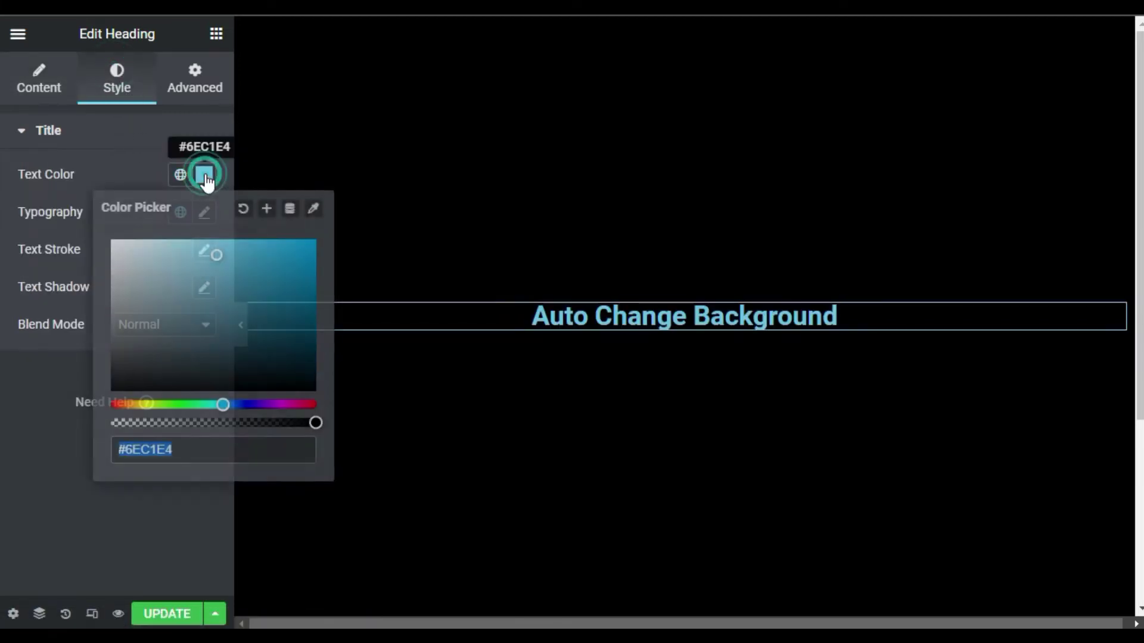
pyautogui.moveTo(210, 257); pyautogui.dragTo(105, 227)
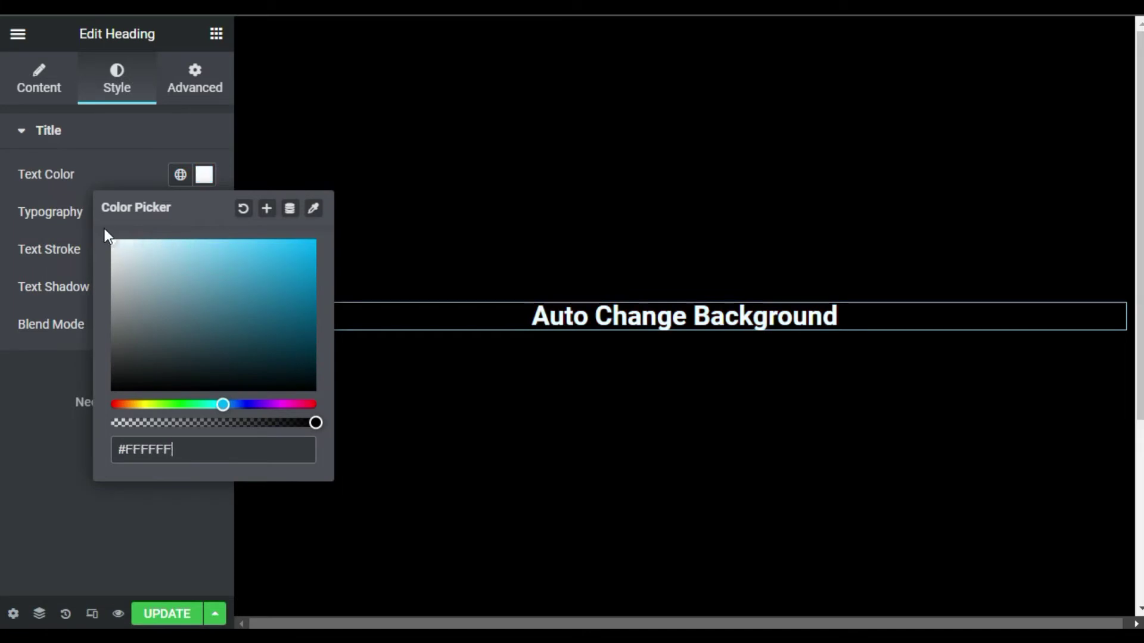
pyautogui.click(122, 153)
# Step: Set the heading typography to the Poppins font at 50 px size
pyautogui.click(111, 138)
pyautogui.click(204, 212)
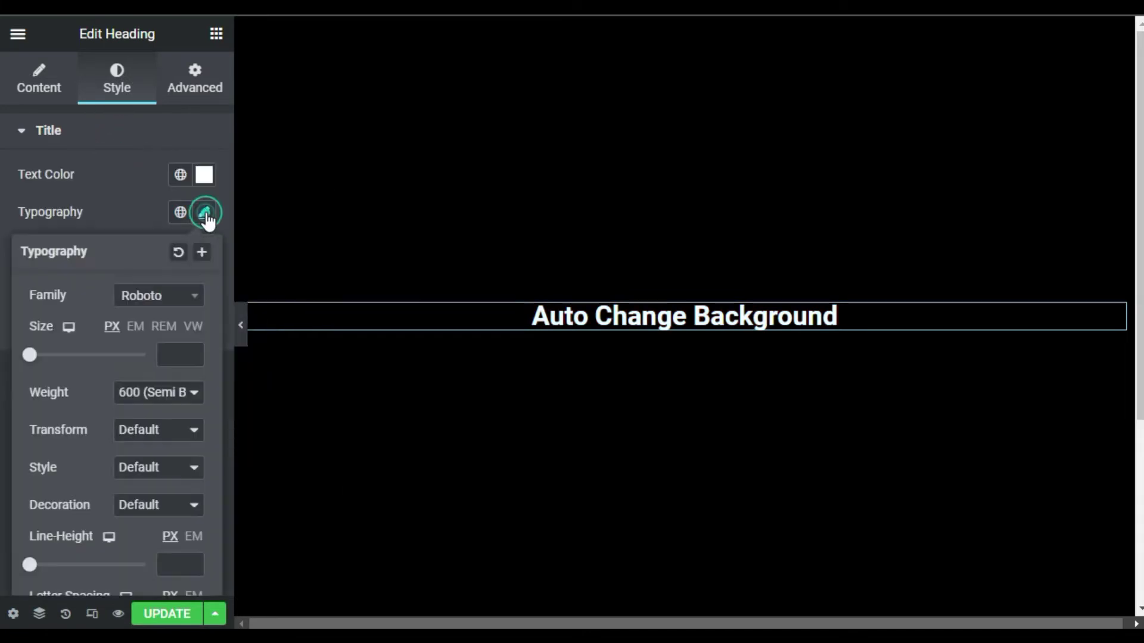
pyautogui.click(158, 296)
pyautogui.write('poppi')
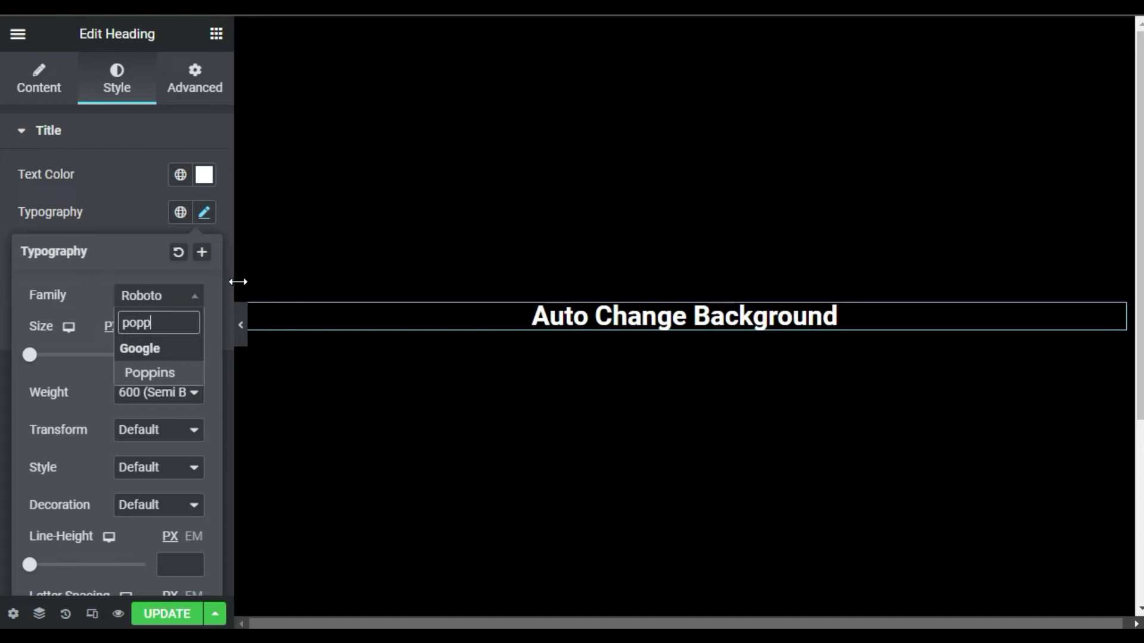
pyautogui.press('BackSpace')
pyautogui.click(159, 373)
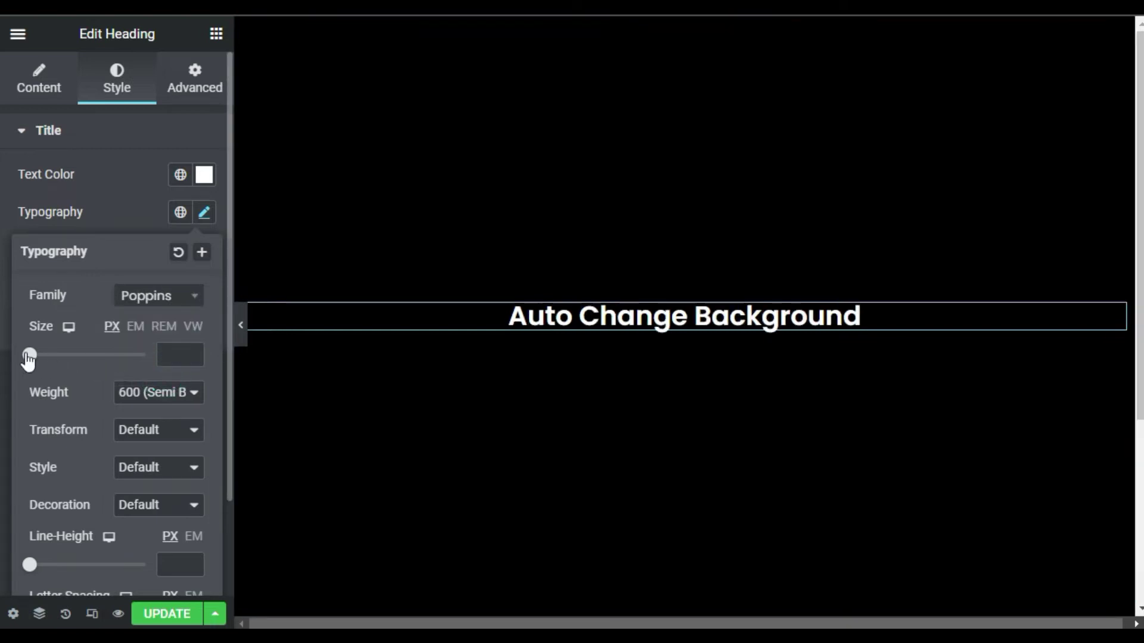
pyautogui.moveTo(28, 360); pyautogui.dragTo(60, 370)
# Step: Make the heading font weight 800 Extra Bold and transform it to Uppercase
pyautogui.click(165, 396)
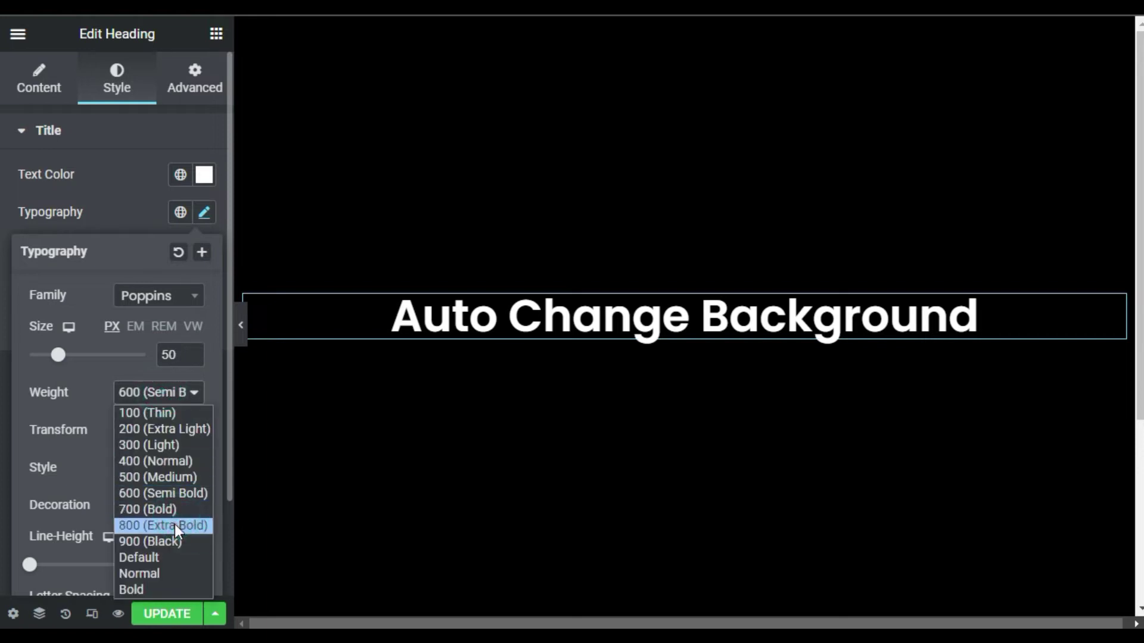
pyautogui.click(174, 524)
pyautogui.click(138, 441)
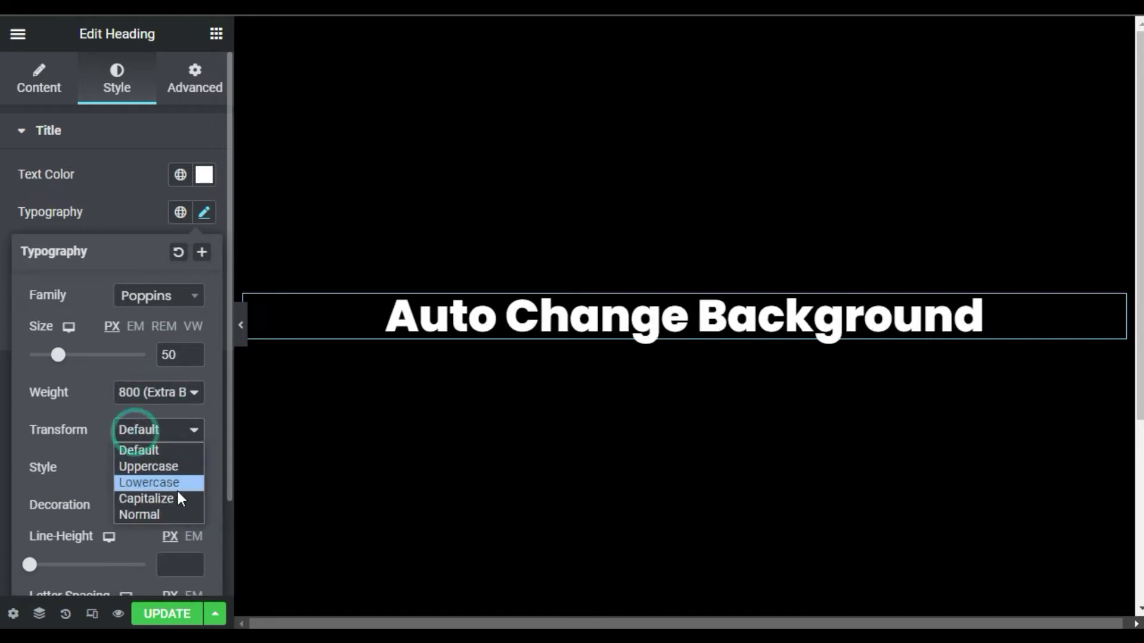
pyautogui.click(174, 470)
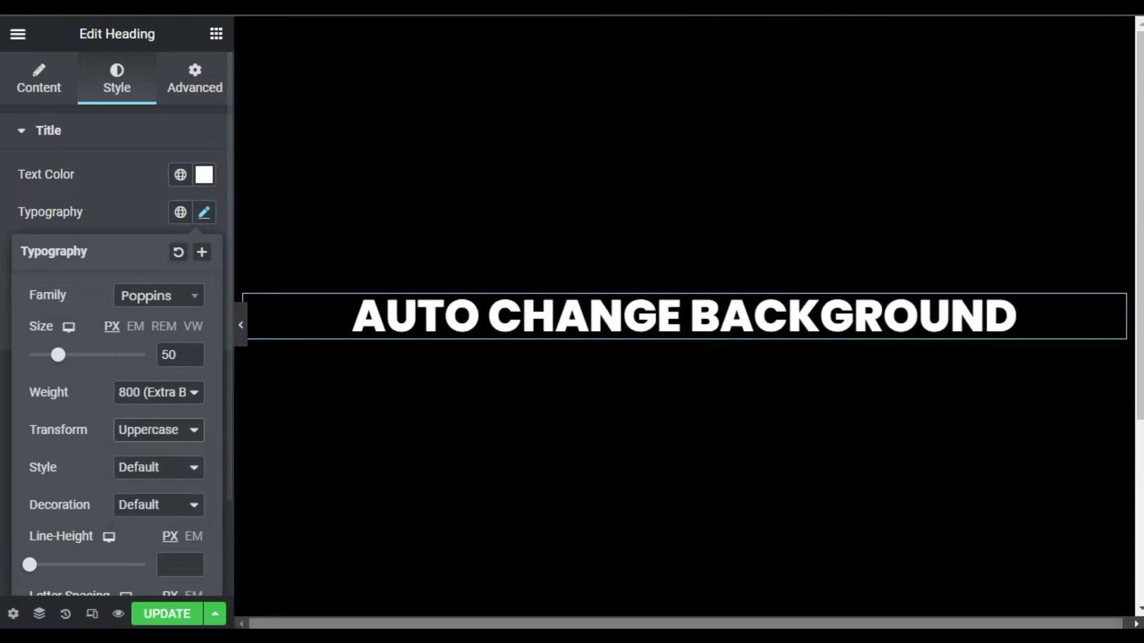
pyautogui.click(253, 243)
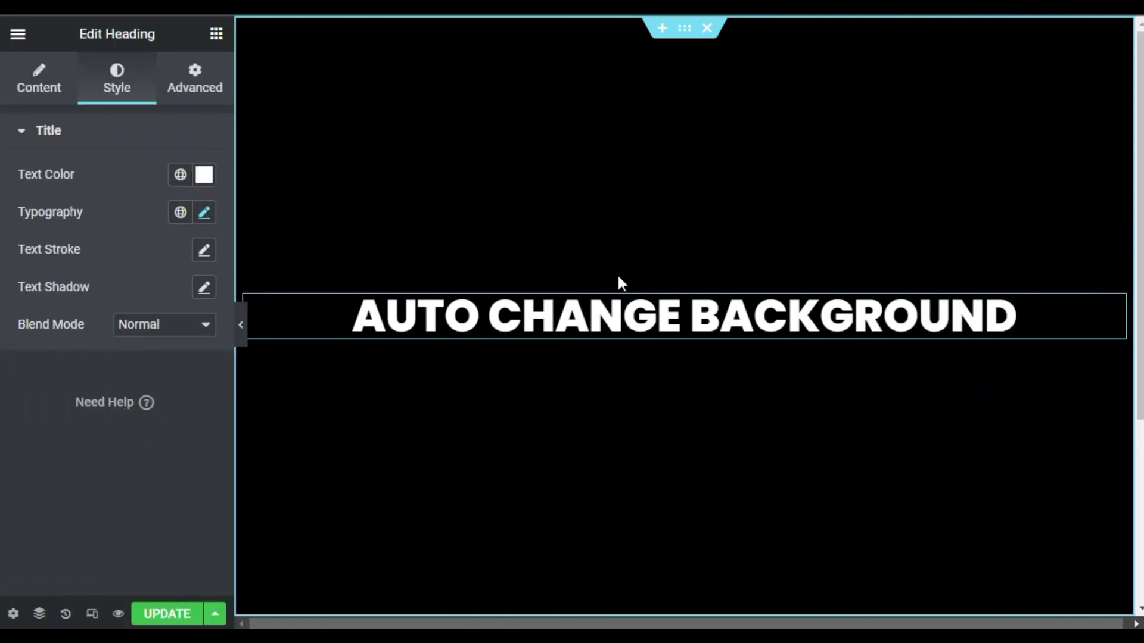
# Step: Paste the five-colour, 5s keyframe background animation code into the section's Custom CSS
pyautogui.click(679, 37)
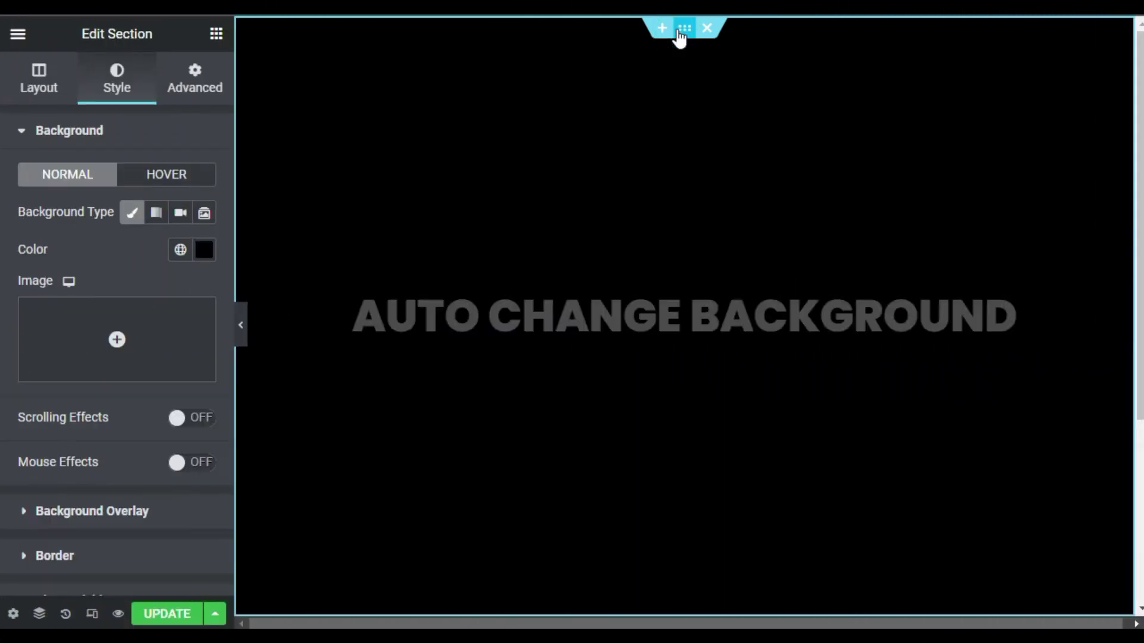
pyautogui.click(197, 76)
pyautogui.scroll(-2, 119, 503)
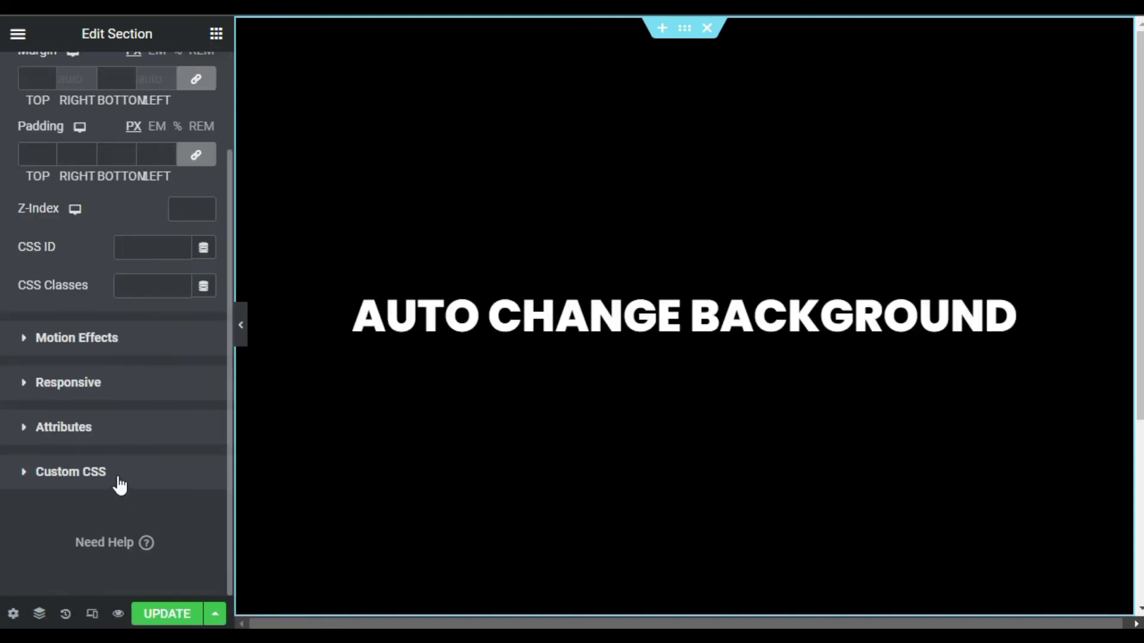
pyautogui.click(118, 476)
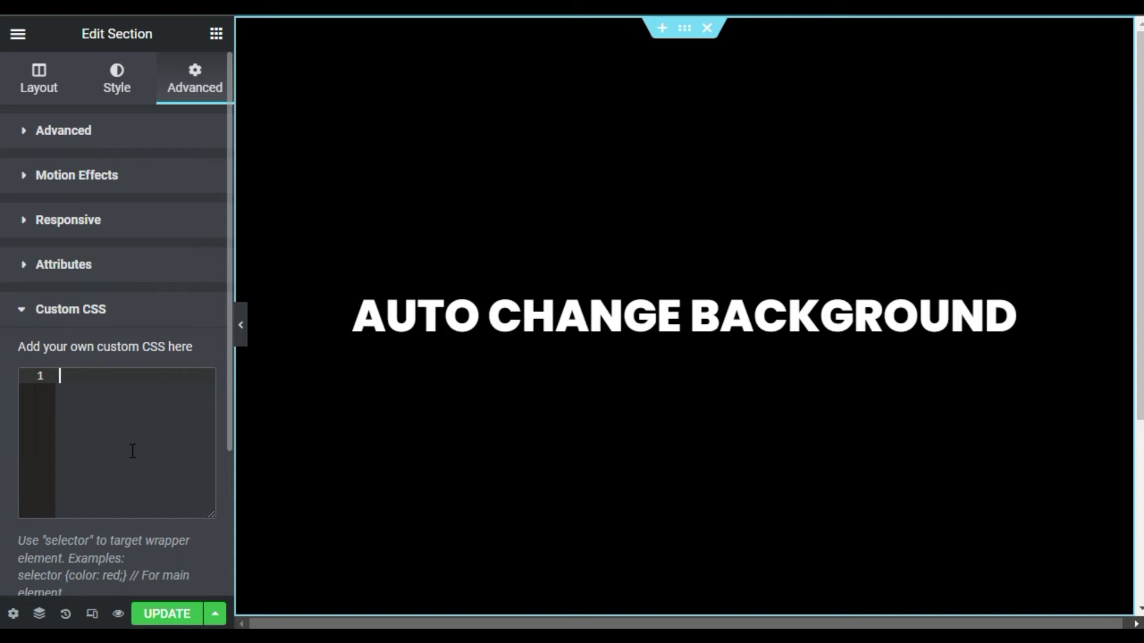
pyautogui.hotkey('ctrl', 'v')
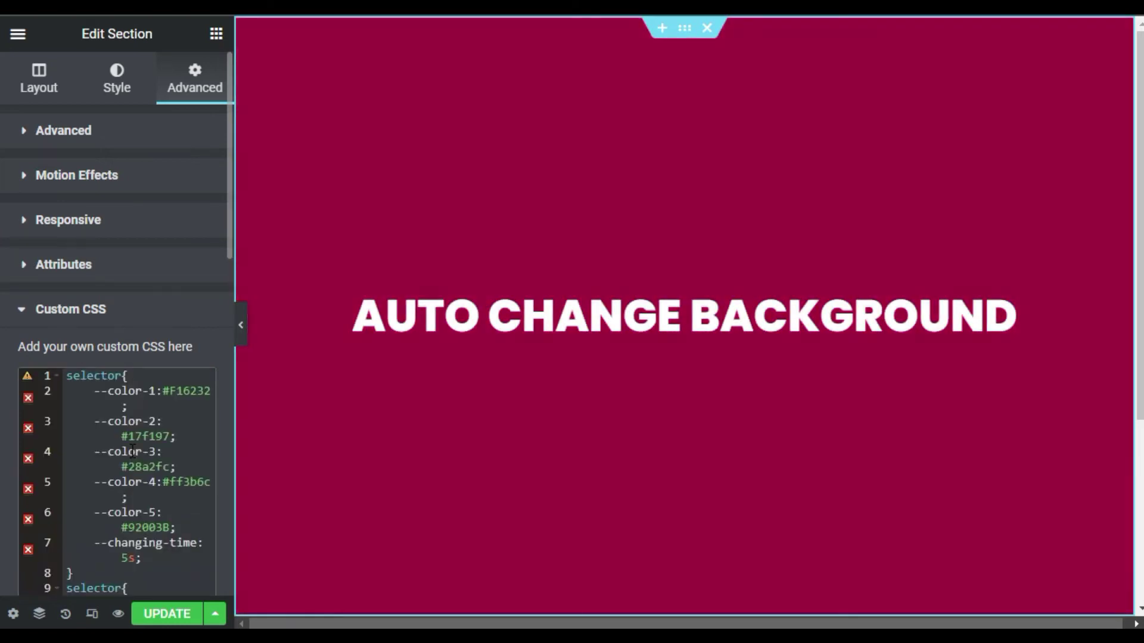
pyautogui.scroll(-10, 132, 448)
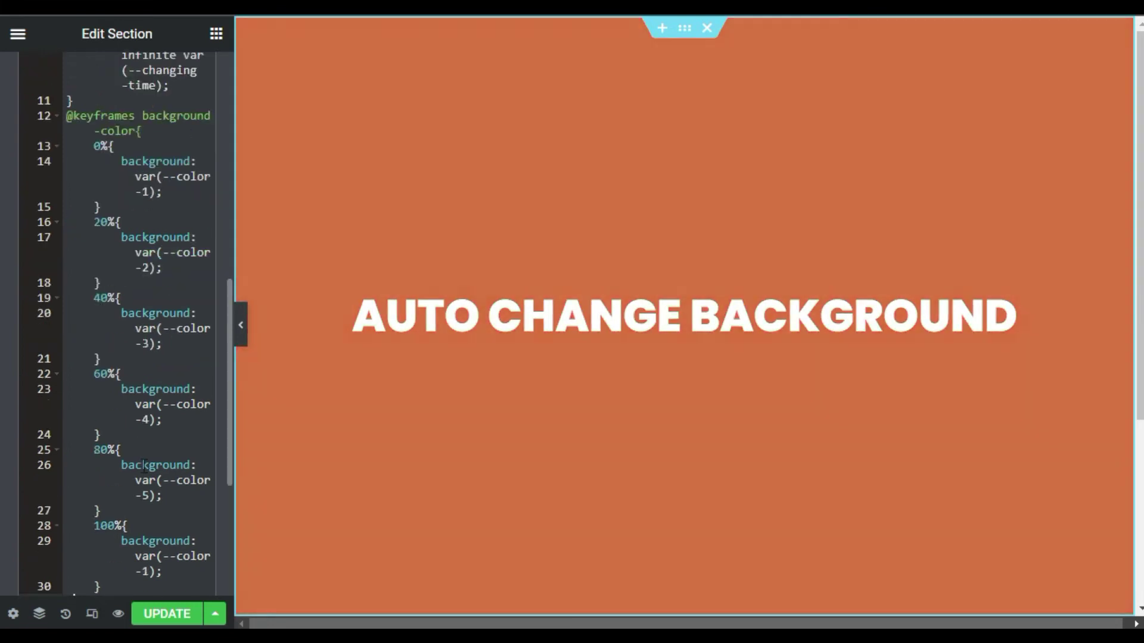
# Step: Change --changing-time in the custom CSS from 5s to 10s
pyautogui.scroll(10, 145, 466)
pyautogui.click(121, 439)
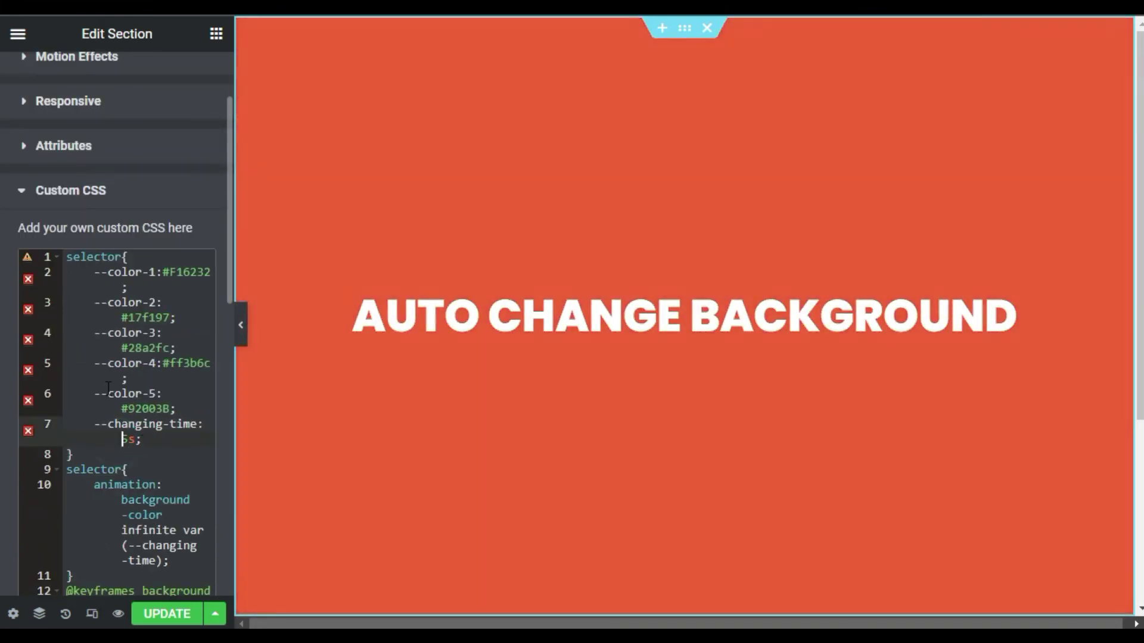
pyautogui.click(109, 393)
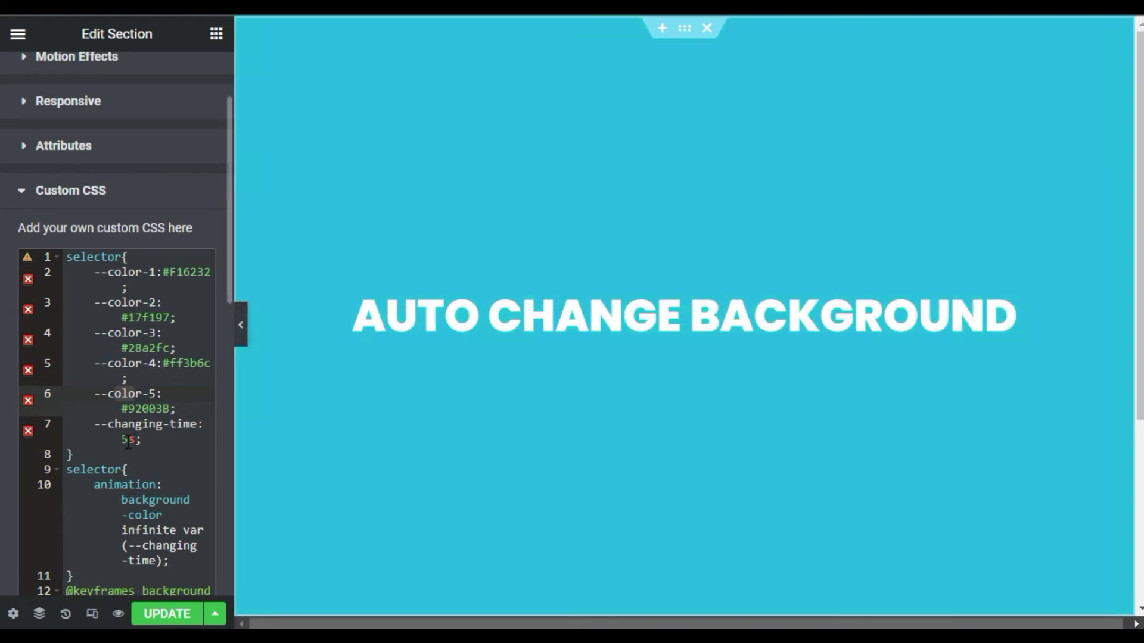
pyautogui.click(124, 440)
pyautogui.press('Delete')
pyautogui.write('10')
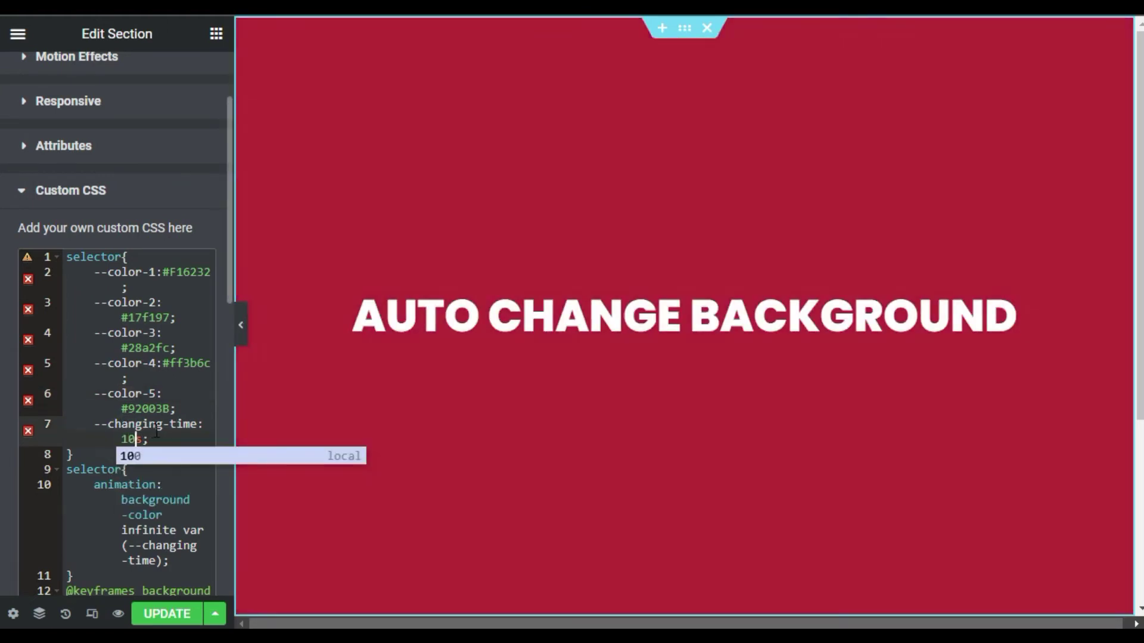
pyautogui.click(168, 438)
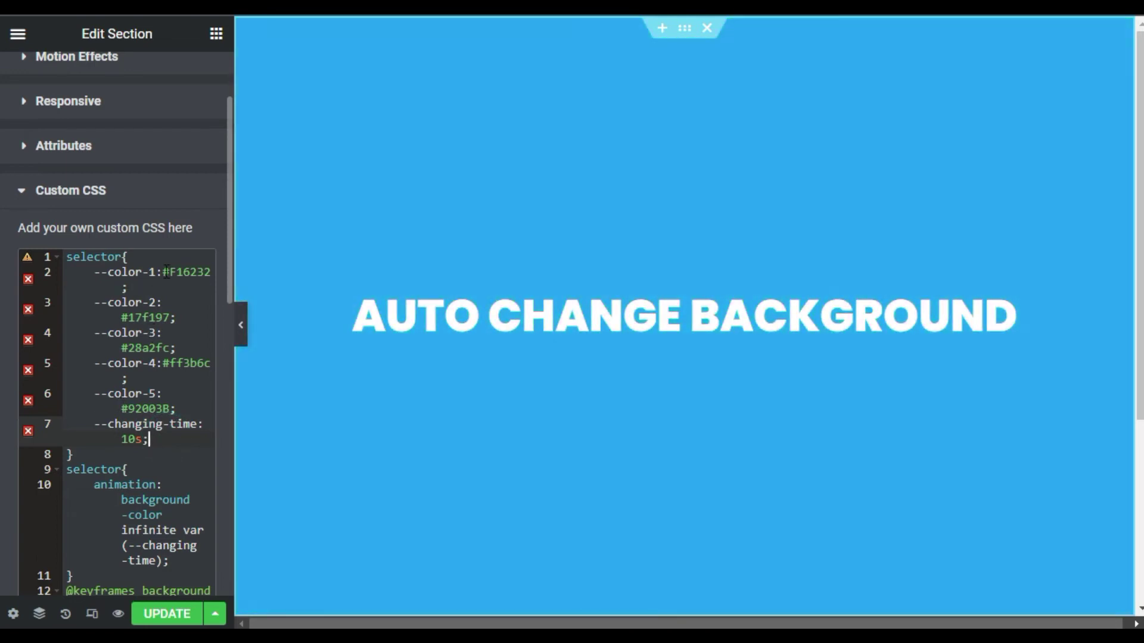
# Step: Replace --color-1 with red and --color-4 with black
pyautogui.click(212, 271)
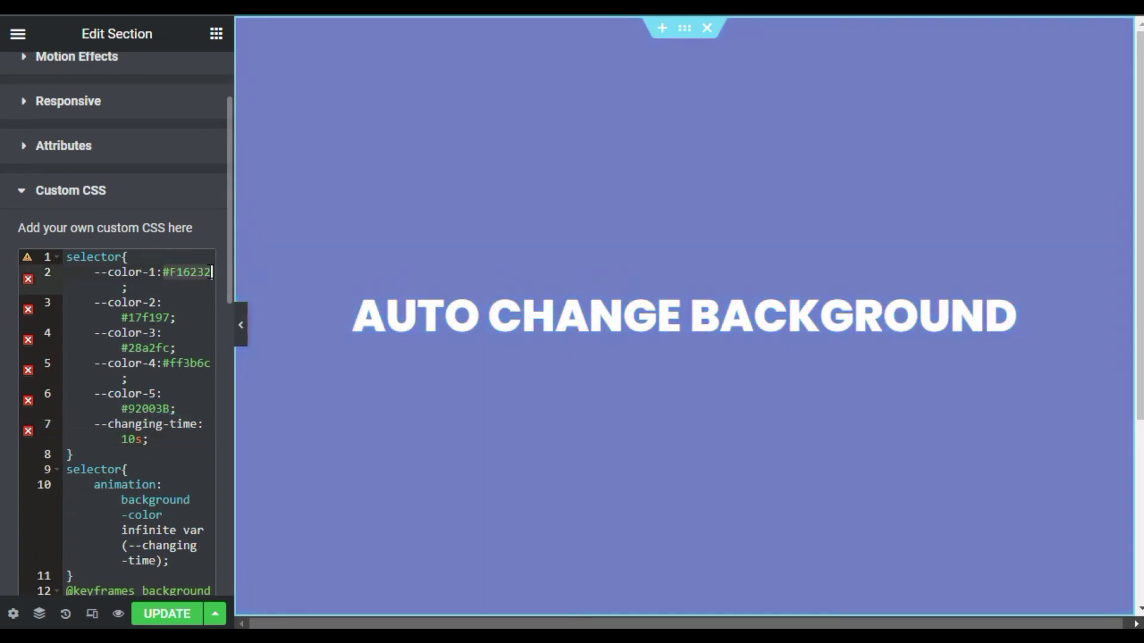
pyautogui.press('BackSpace')
pyautogui.press('BackSpace')
pyautogui.press('BackSpace')
pyautogui.press('BackSpace')
pyautogui.press('BackSpace')
pyautogui.press('BackSpace')
pyautogui.press('BackSpace')
pyautogui.write('red')
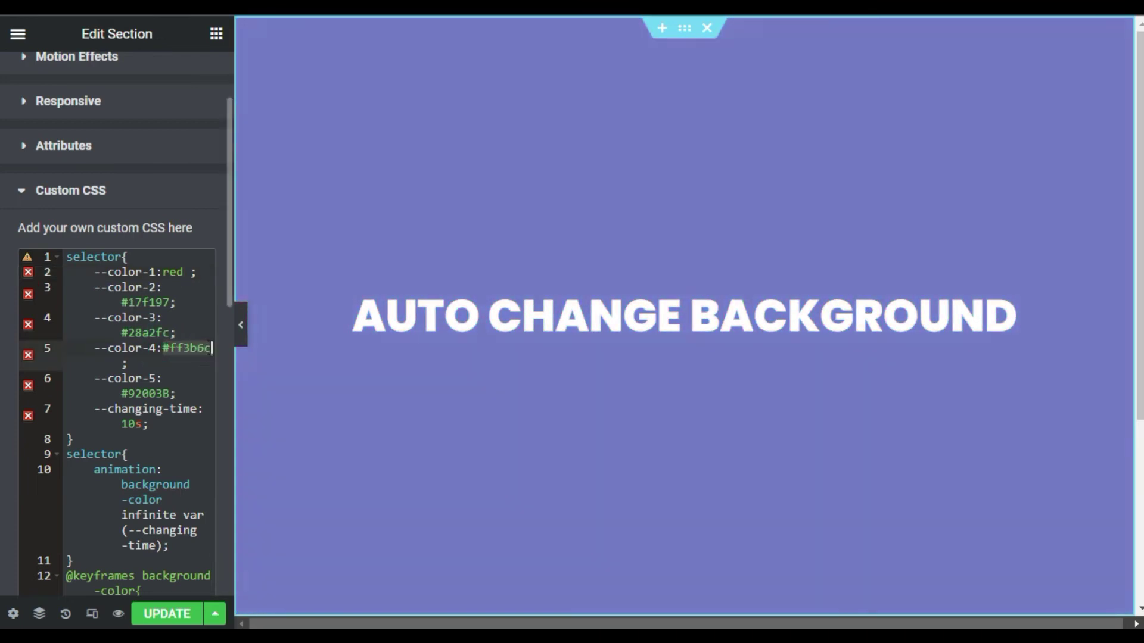
pyautogui.write('black')
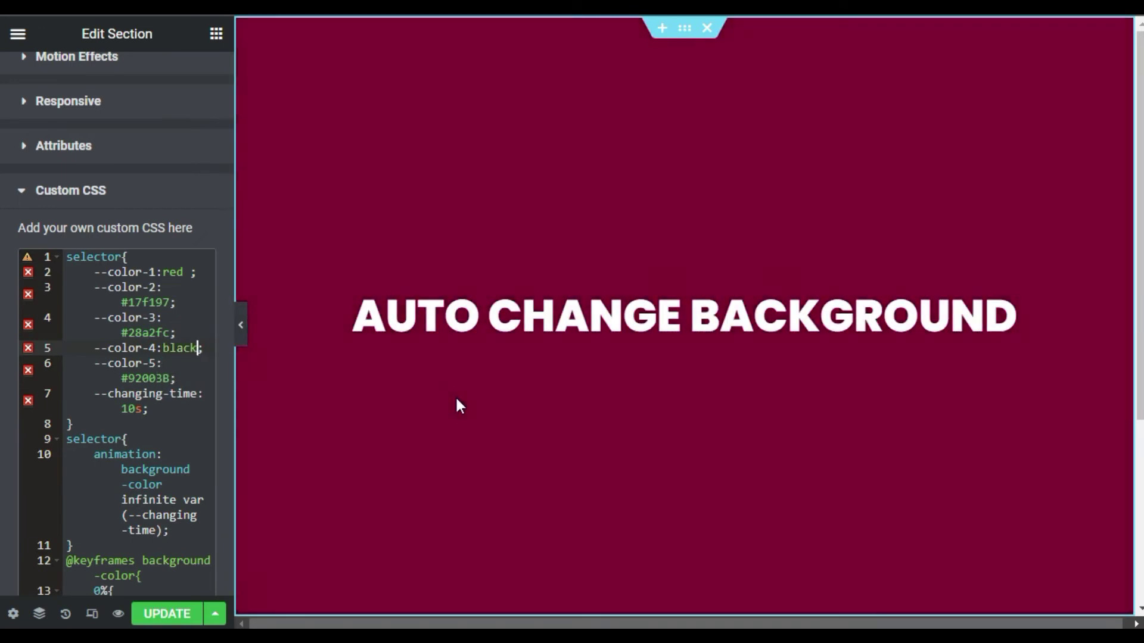
pyautogui.click(189, 381)
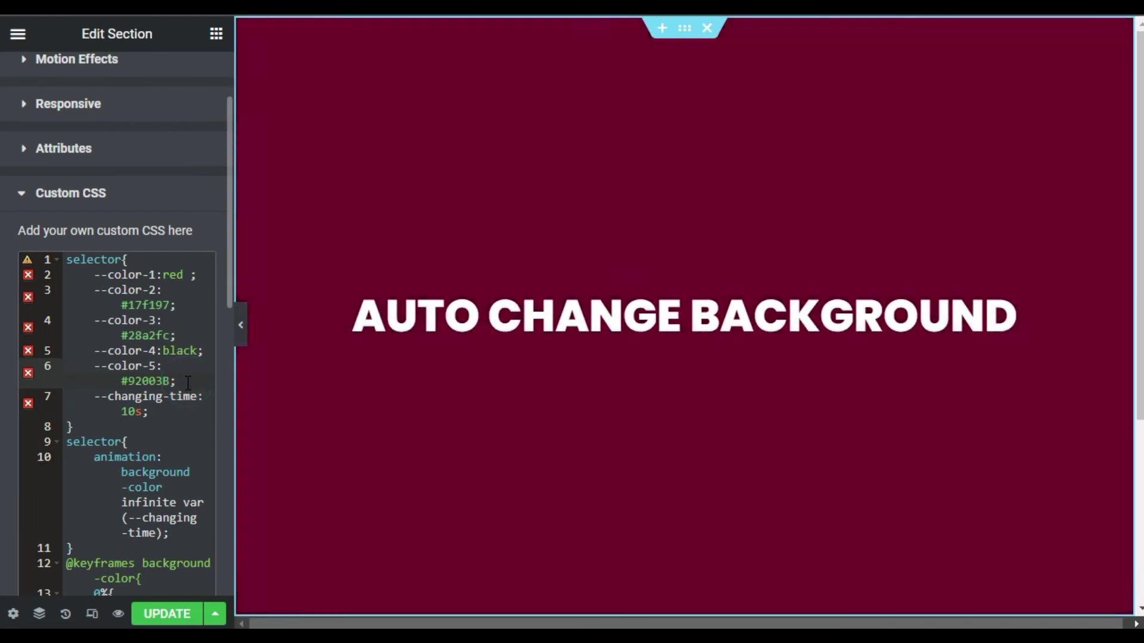
# Step: Save the page with Update and check the live heading over the cycling background
pyautogui.click(186, 613)
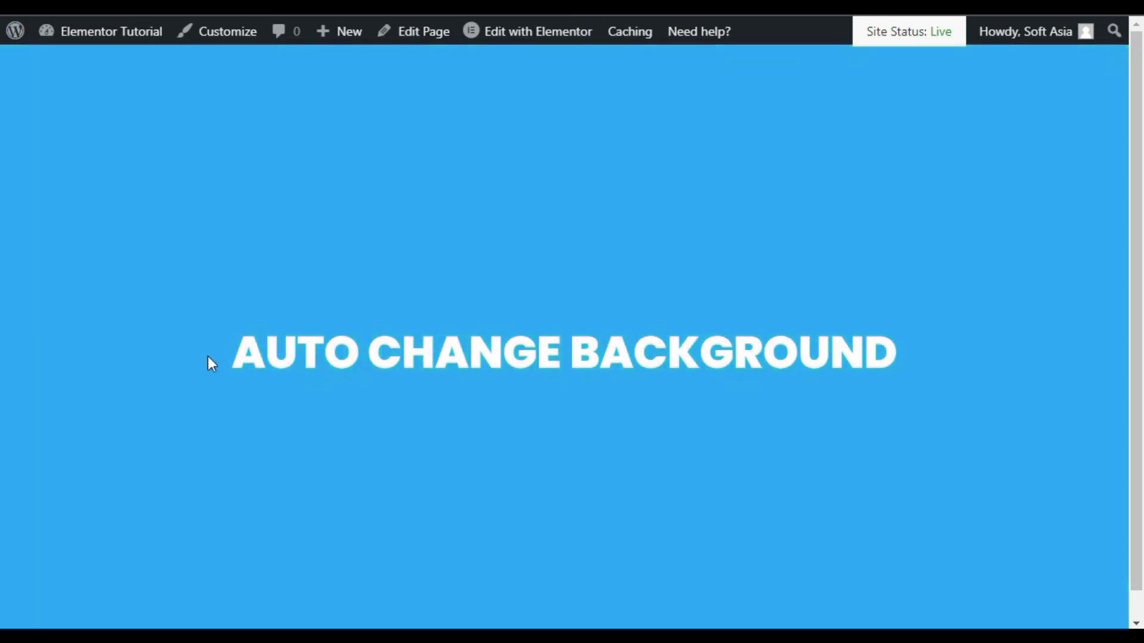
pyautogui.moveTo(205, 355); pyautogui.dragTo(949, 409)
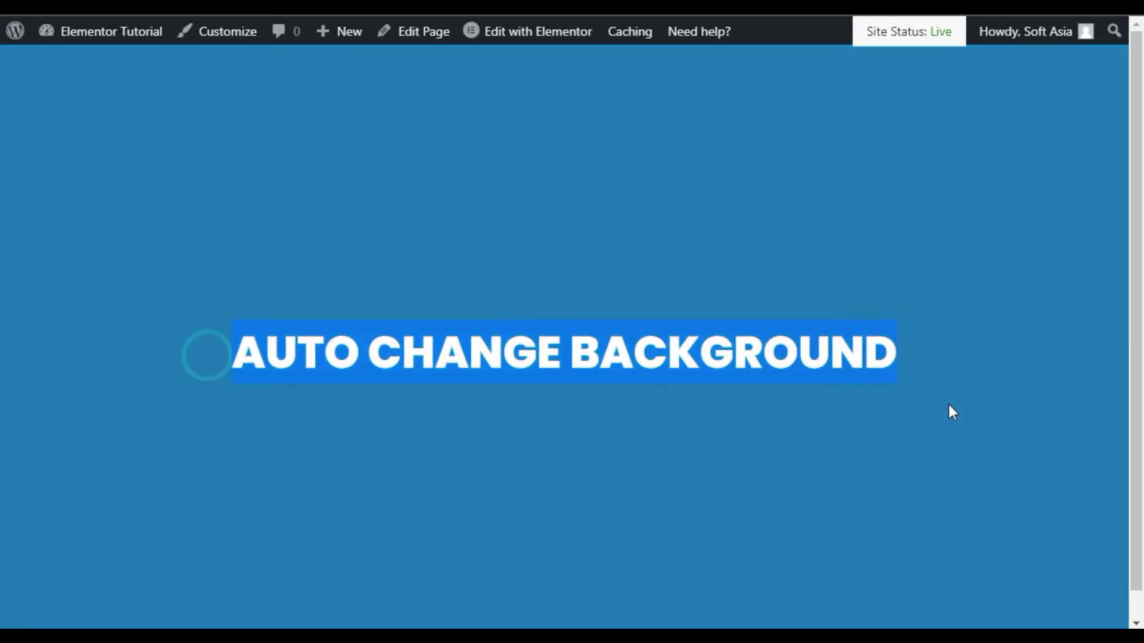
pyautogui.click(482, 477)
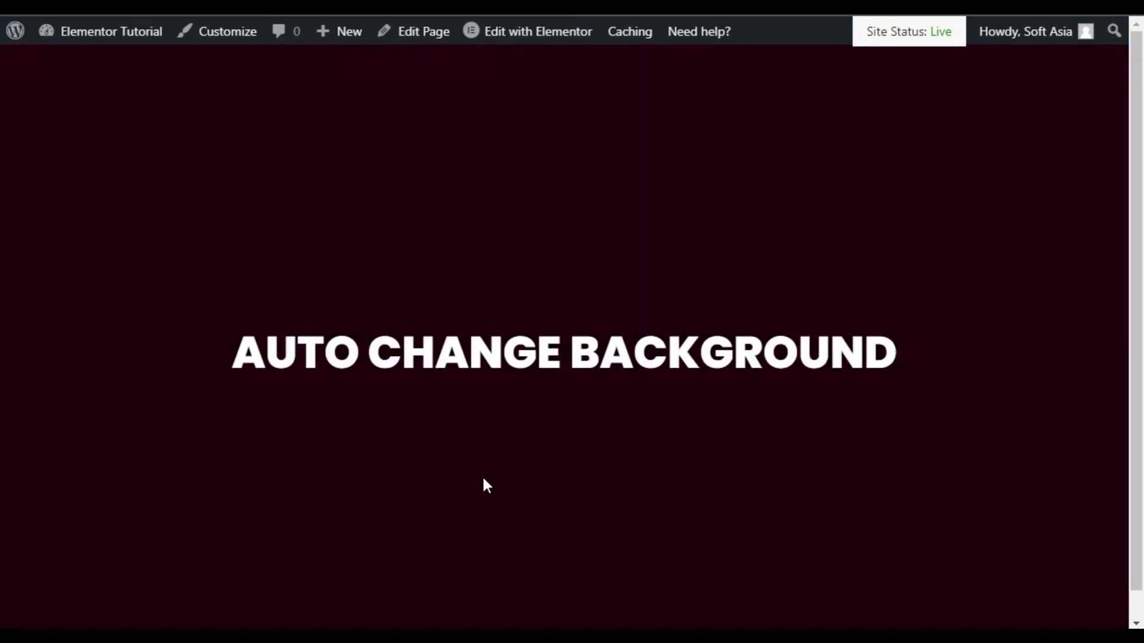